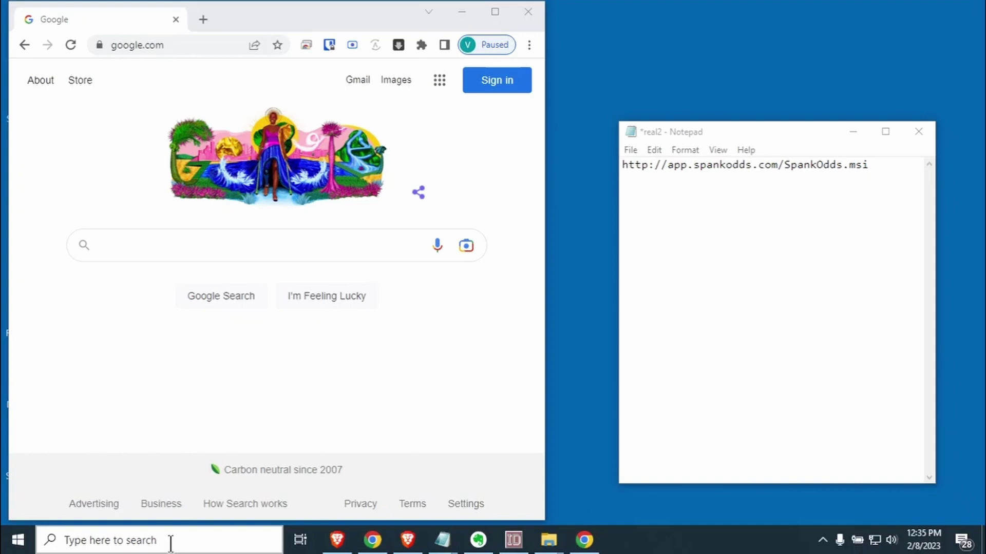
# - Search Windows for 'control panel' and open Control Panel with all items in large icons
pyautogui.click(172, 542)
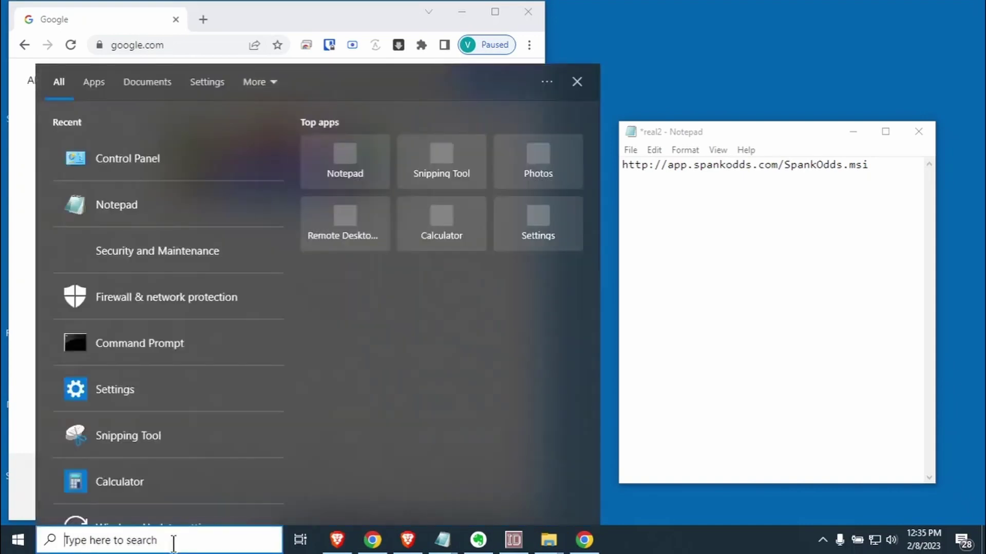
pyautogui.write('control')
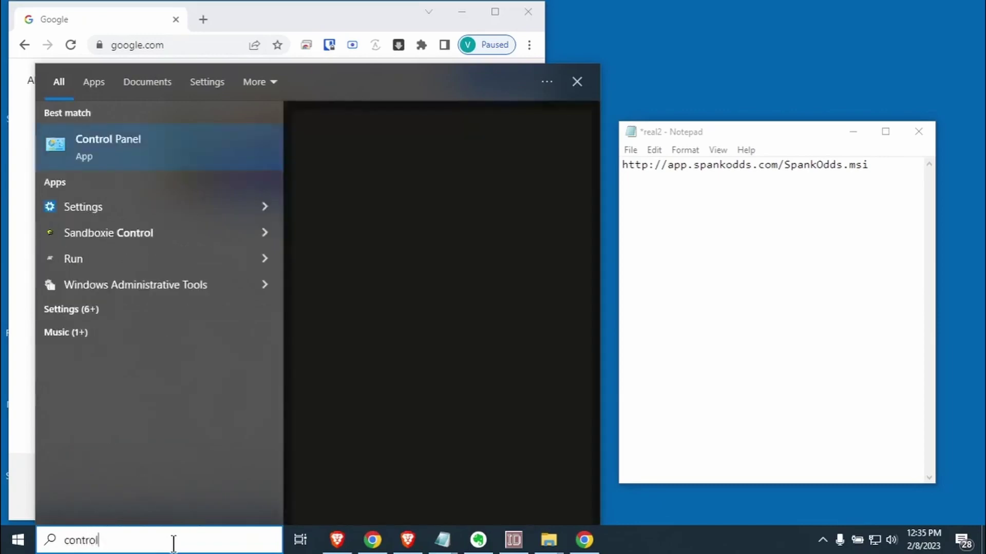
pyautogui.write(' panel')
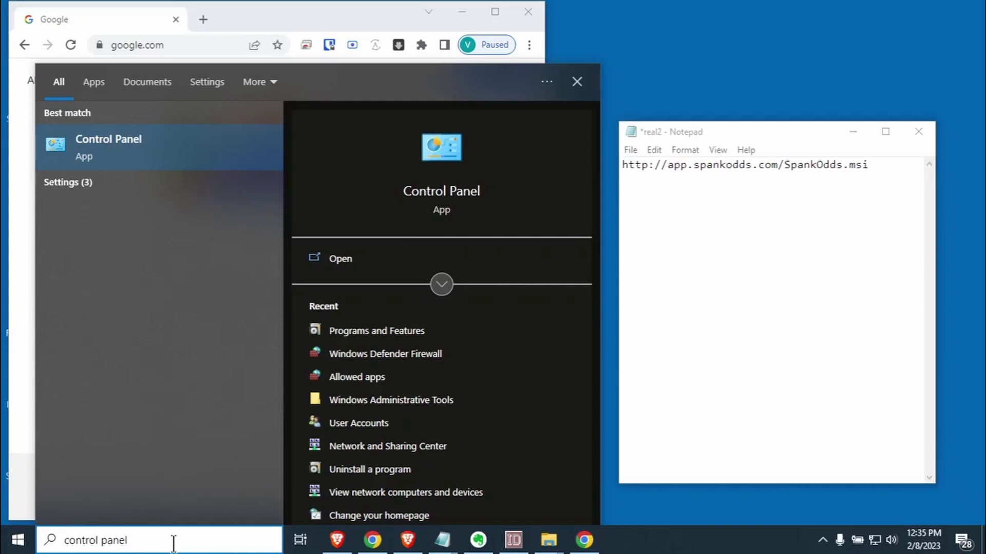
pyautogui.write('a')
pyautogui.press('BackSpace')
pyautogui.press('Return')
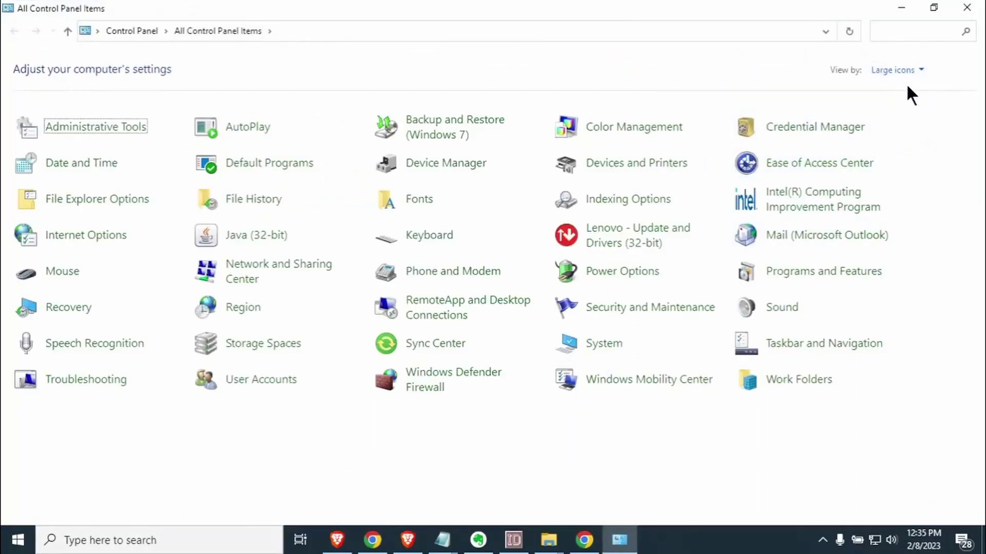
# - Uninstall Java 8 Update 361 from Programs and Features, confirming with Yes
pyautogui.click(916, 69)
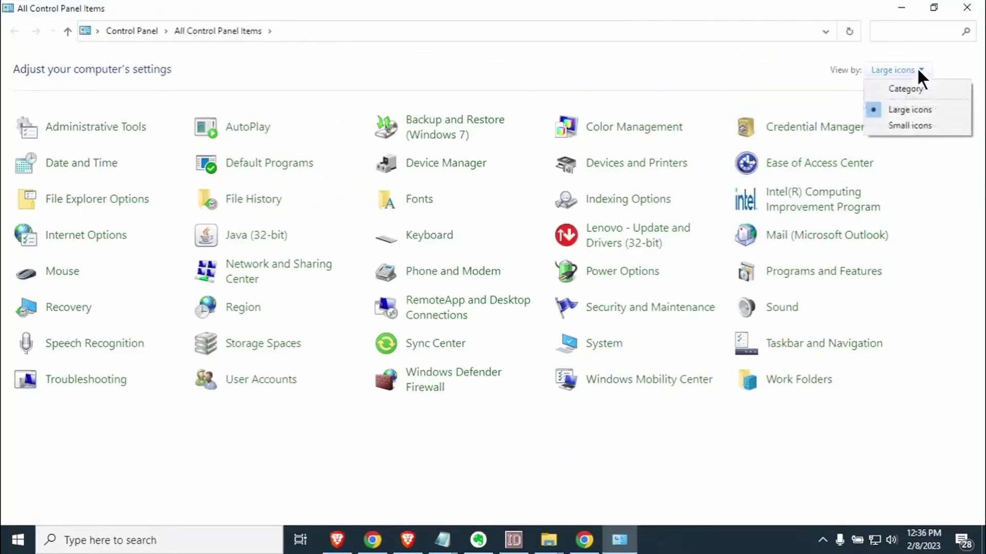
pyautogui.click(793, 71)
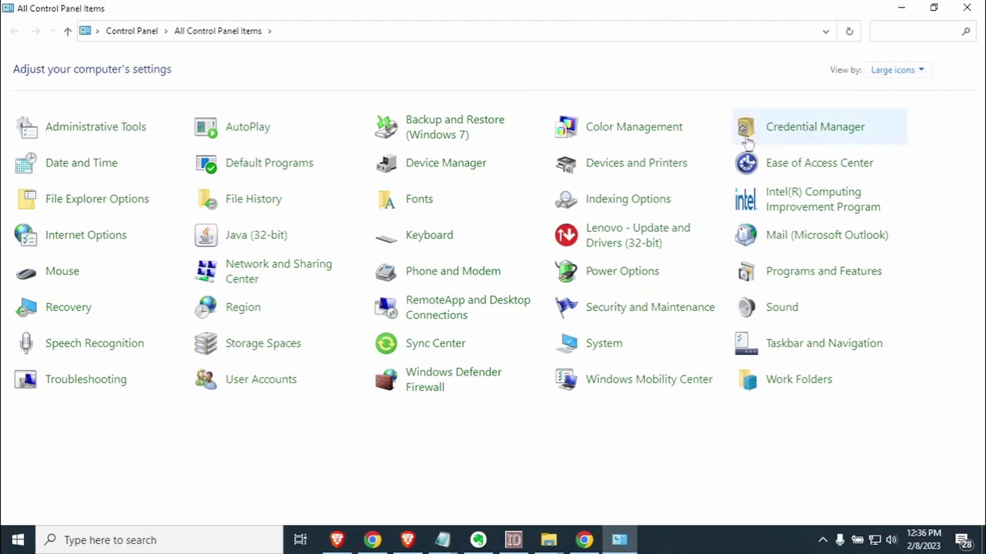
pyautogui.click(816, 272)
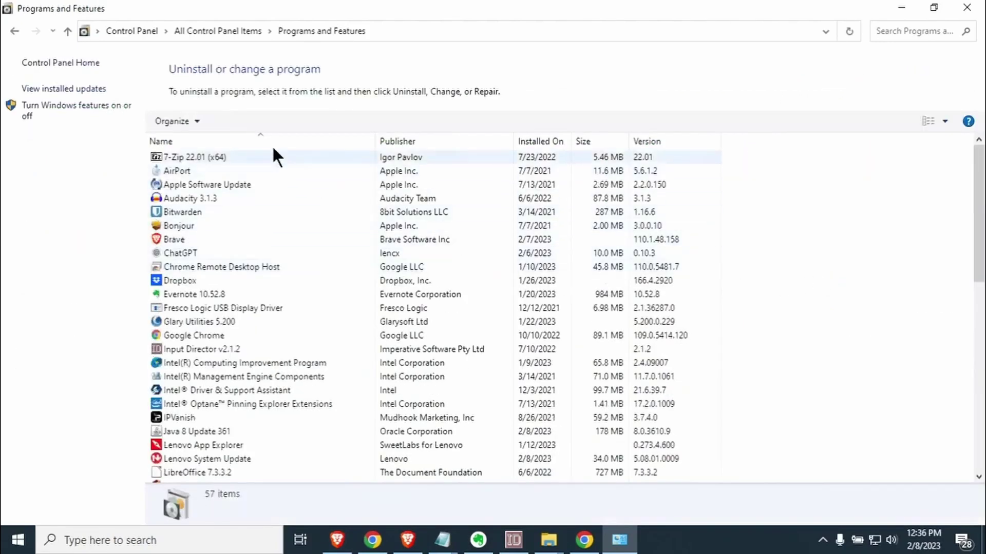
pyautogui.scroll(-3, 239, 263)
pyautogui.scroll(-1, 238, 263)
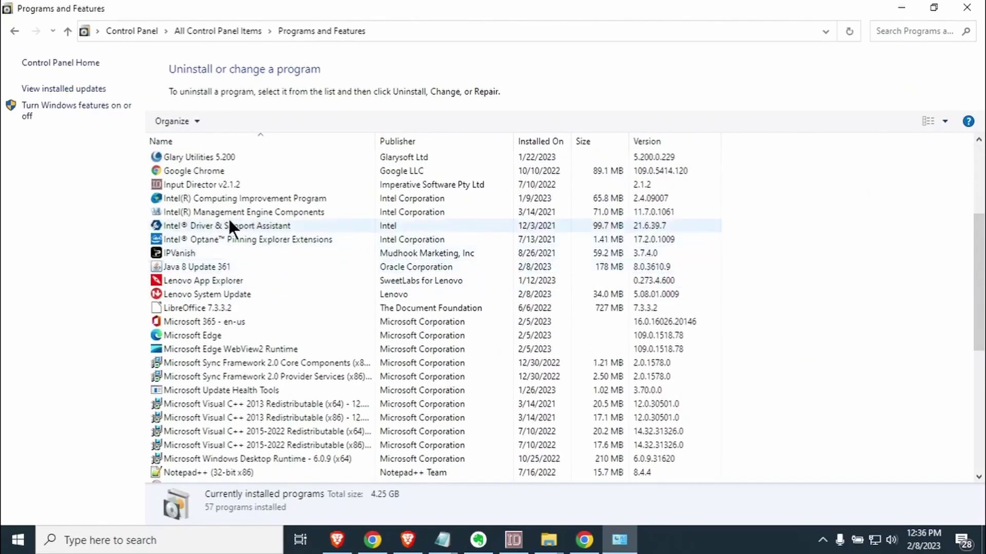
pyautogui.click(215, 270)
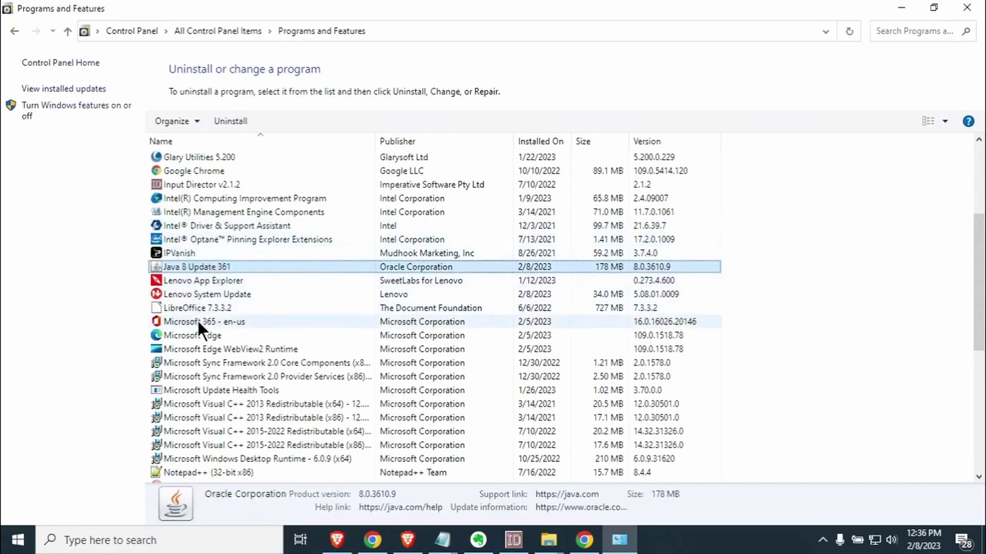
pyautogui.rightClick(195, 262)
pyautogui.click(229, 266)
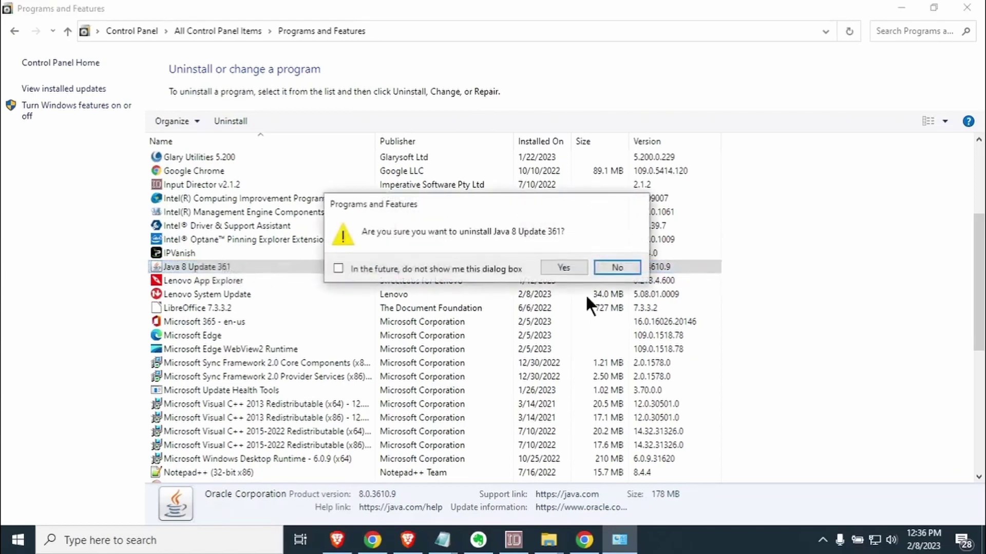
pyautogui.click(562, 269)
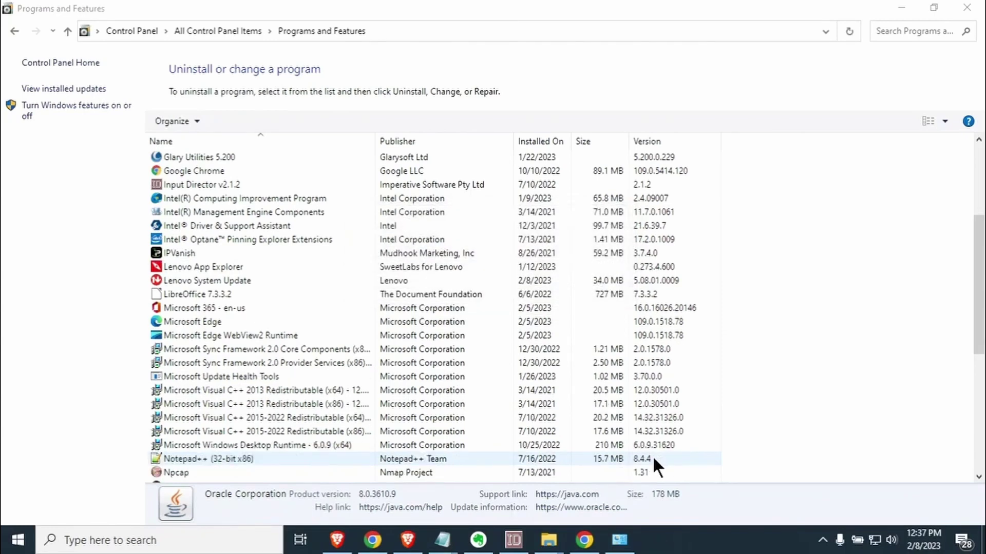
# - Scroll the installed programs list down to SpankOdds once Java's removal finishes
pyautogui.scroll(-3, 507, 319)
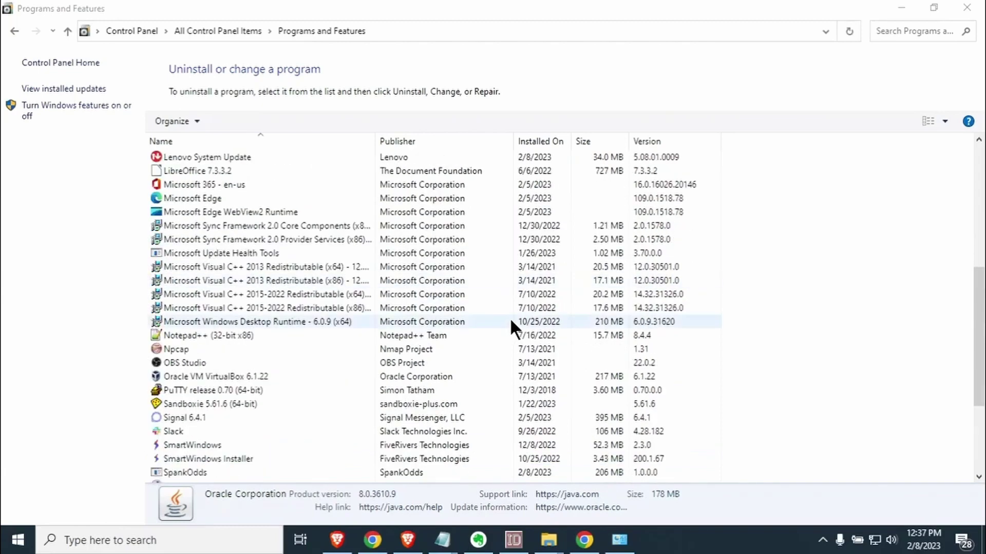
pyautogui.scroll(-4, 511, 321)
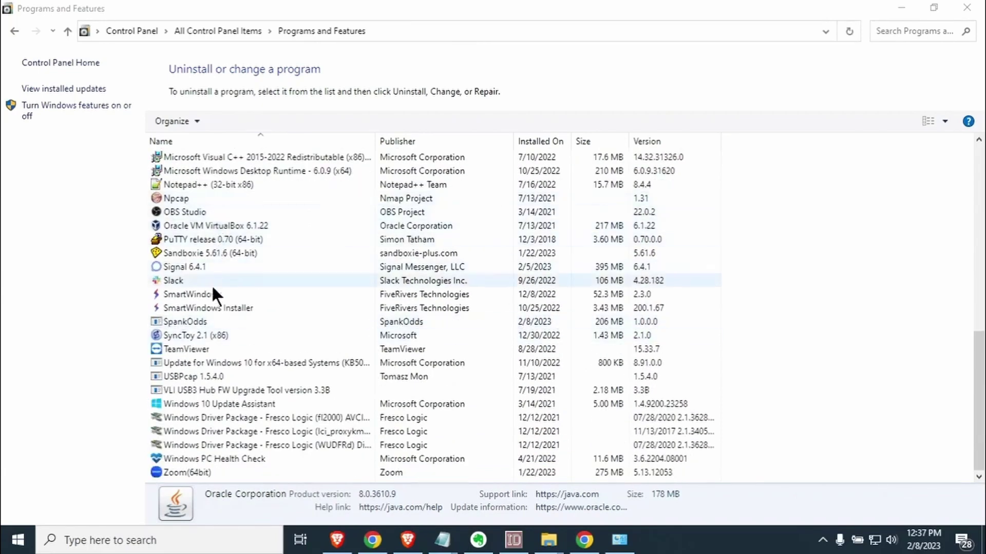
# - Uninstall SpankOdds from Programs and Features and confirm with Yes
pyautogui.click(196, 322)
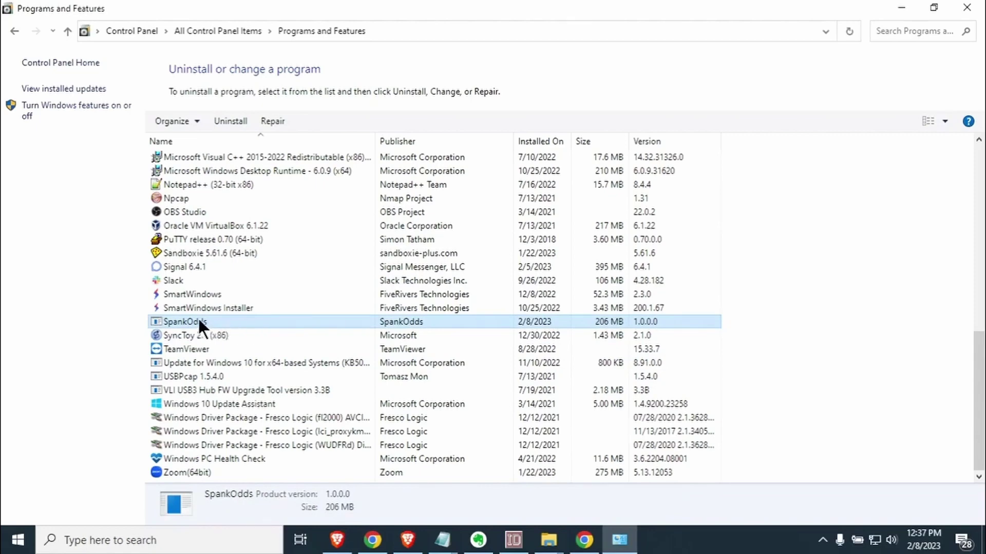
pyautogui.rightClick(199, 325)
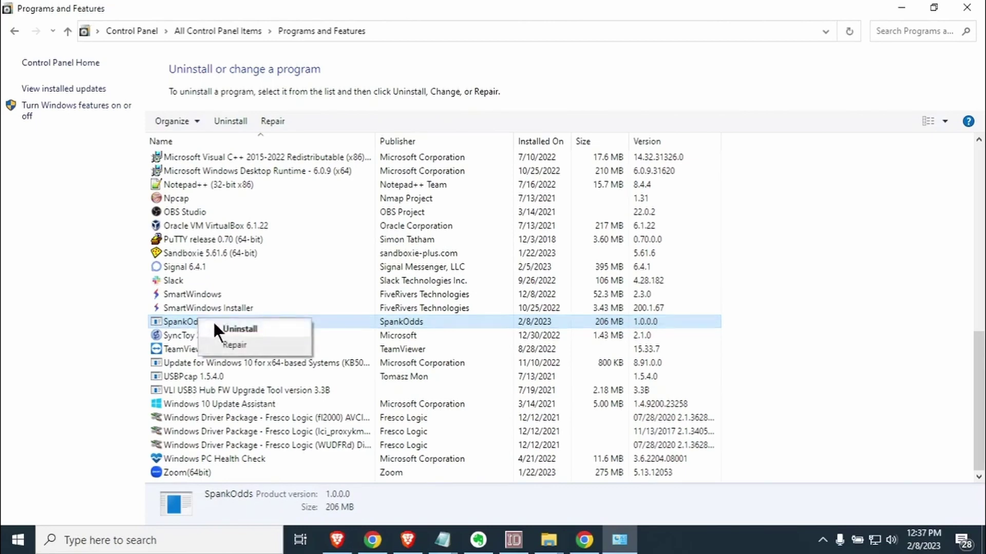
pyautogui.click(236, 328)
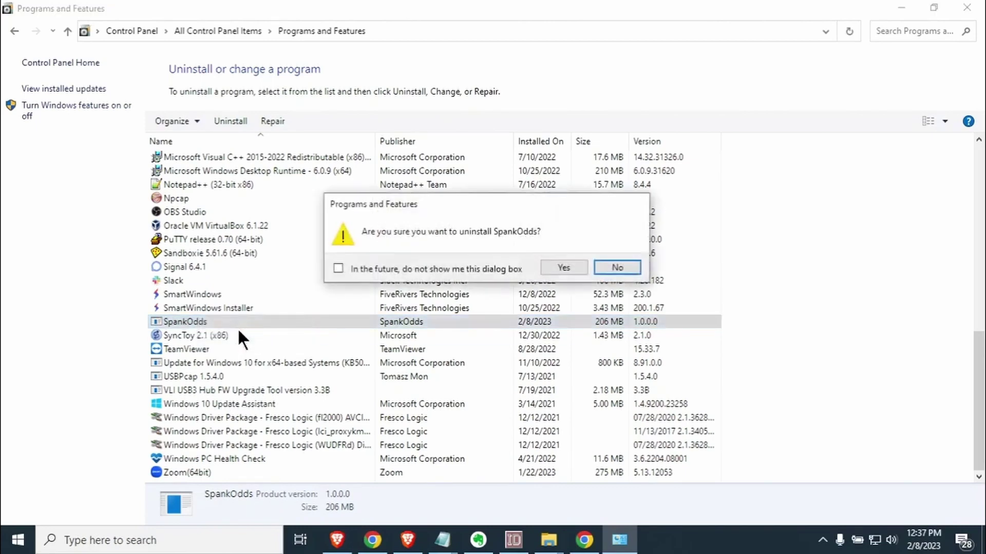
pyautogui.click(561, 266)
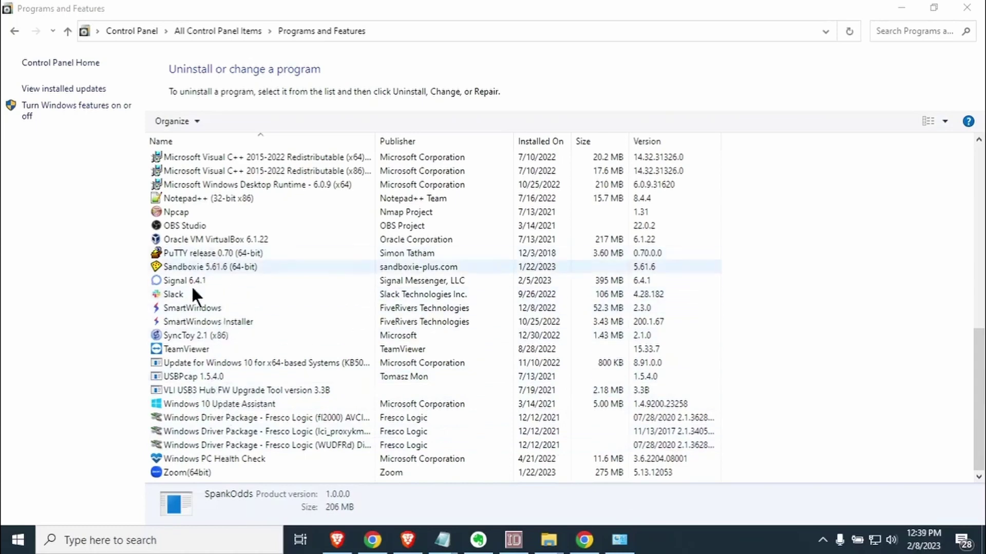
# - Close Programs and Features, reopen Control Panel and switch it to Category view
pyautogui.click(967, 7)
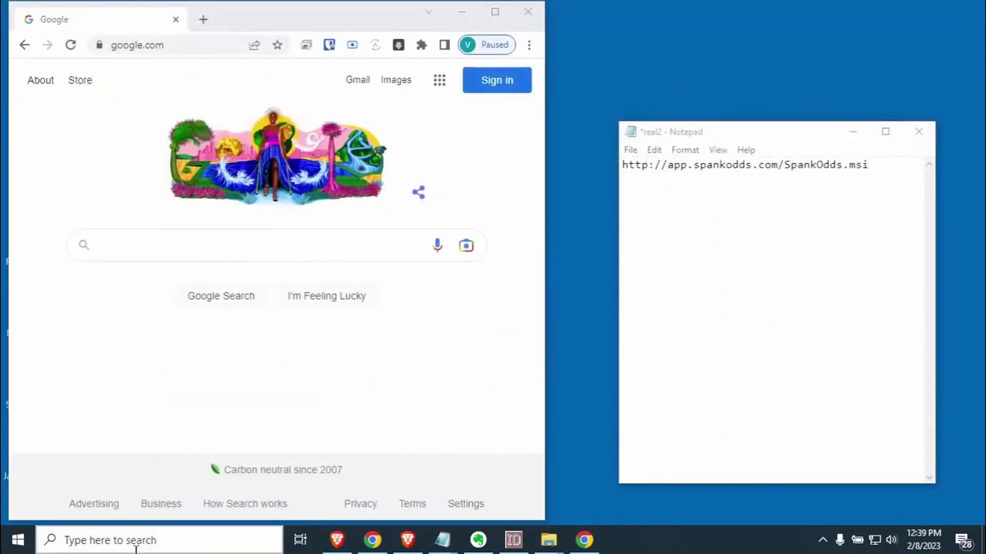
pyautogui.click(136, 548)
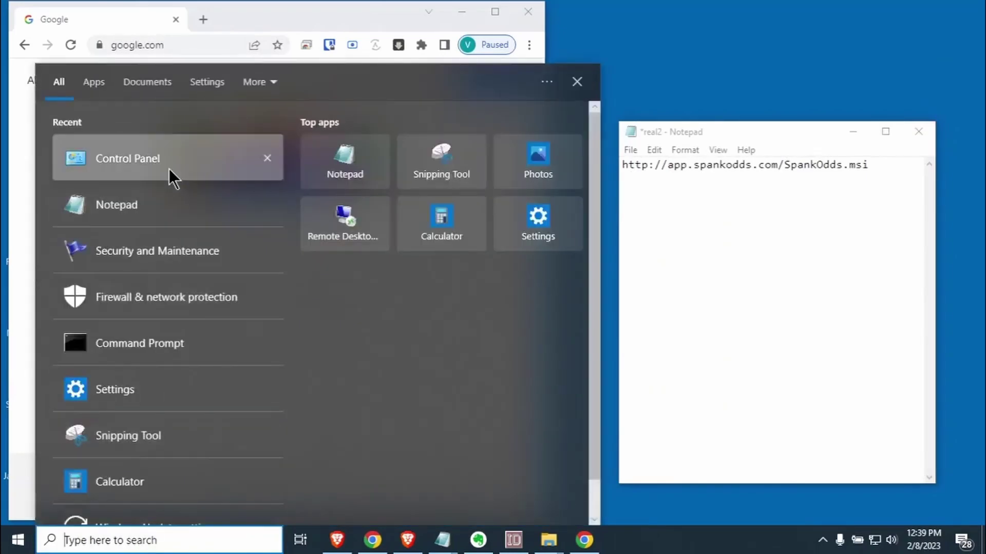
pyautogui.click(168, 168)
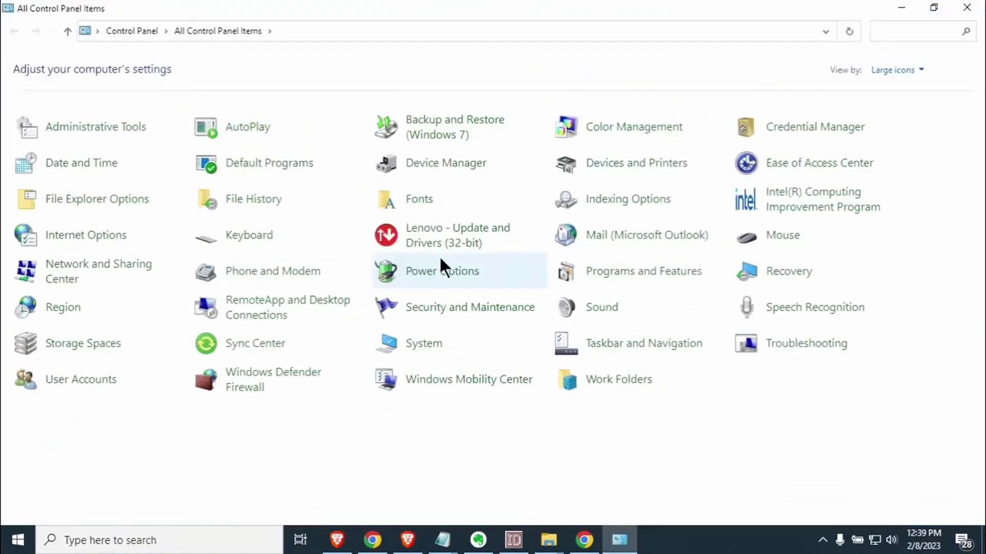
pyautogui.click(899, 69)
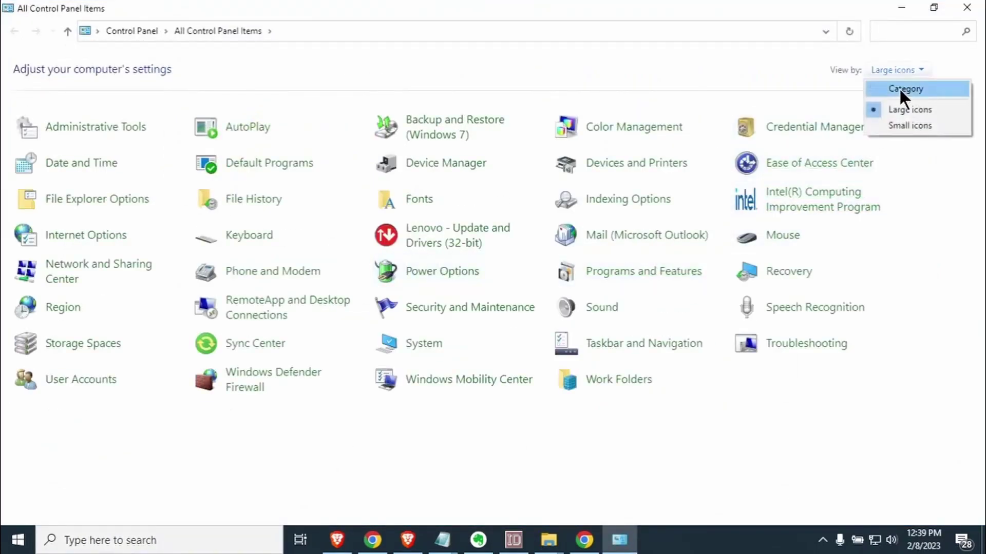
pyautogui.click(902, 92)
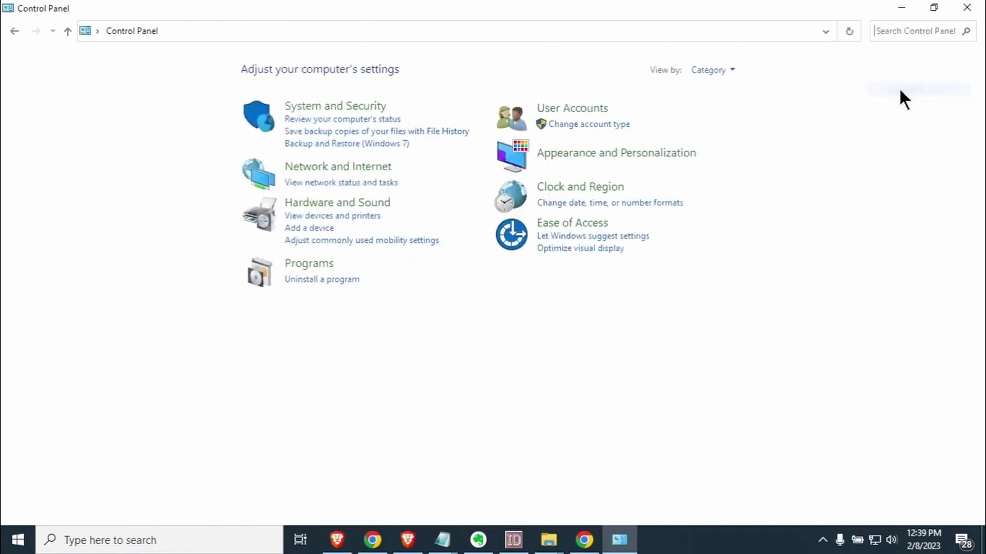
# - Restore Windows Defender Firewall to its default settings under System and Security
pyautogui.click(330, 110)
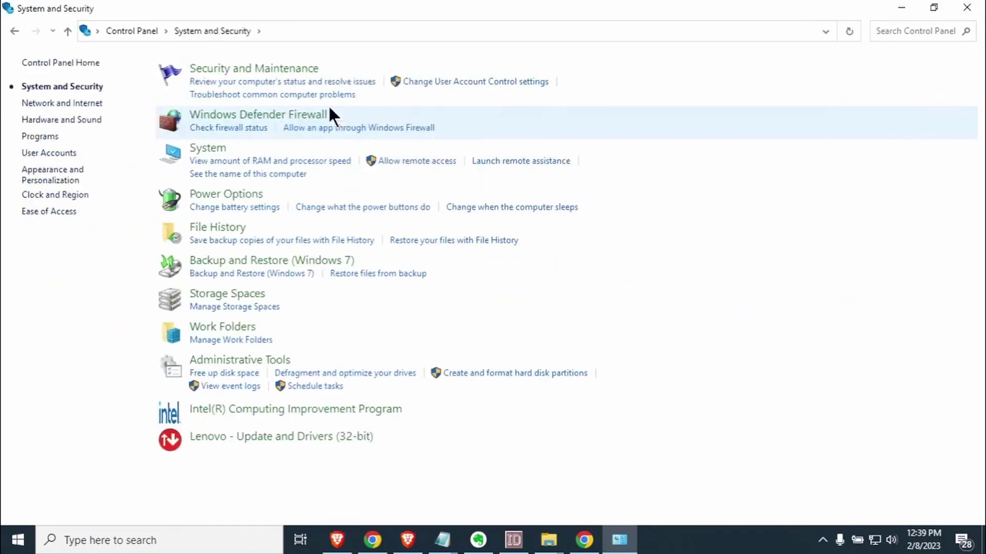
pyautogui.click(280, 117)
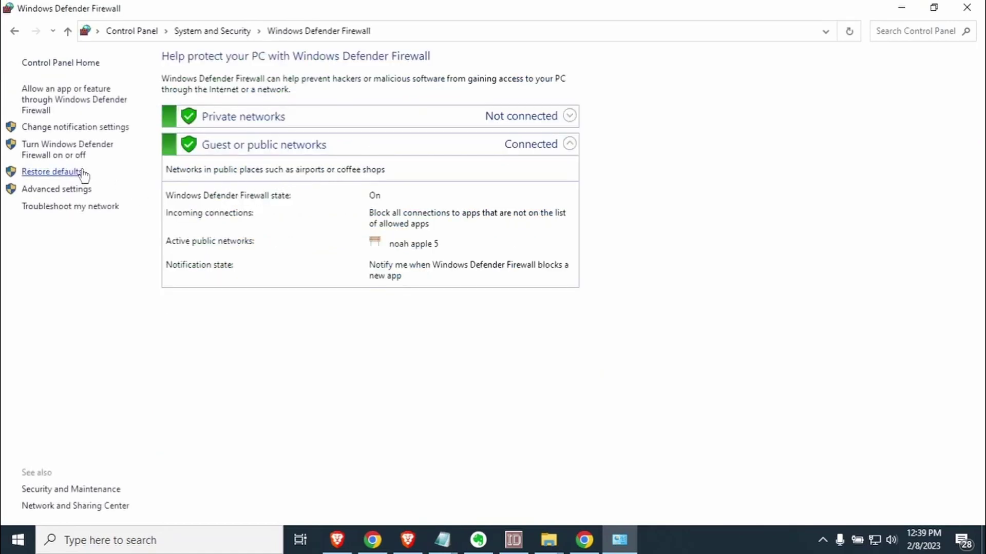
pyautogui.click(52, 173)
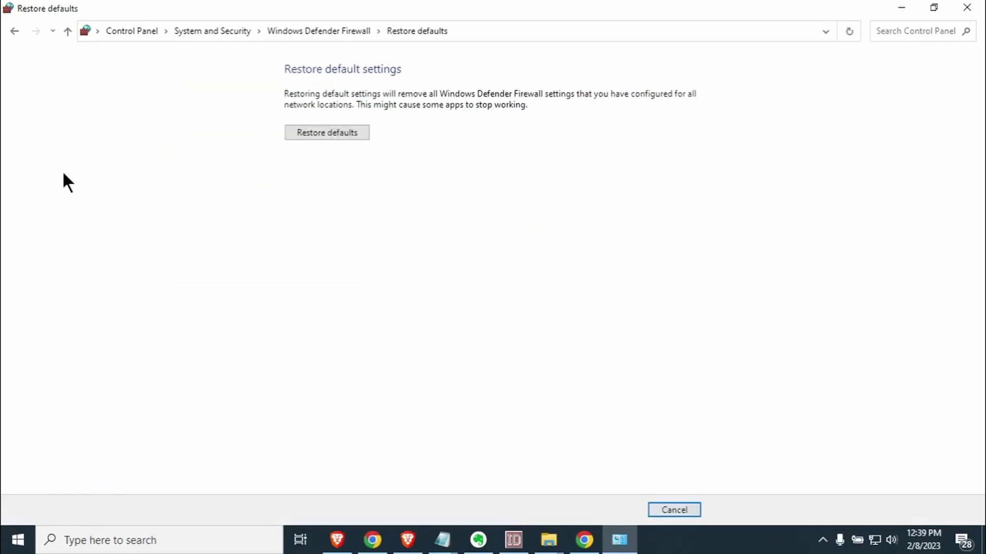
pyautogui.click(332, 133)
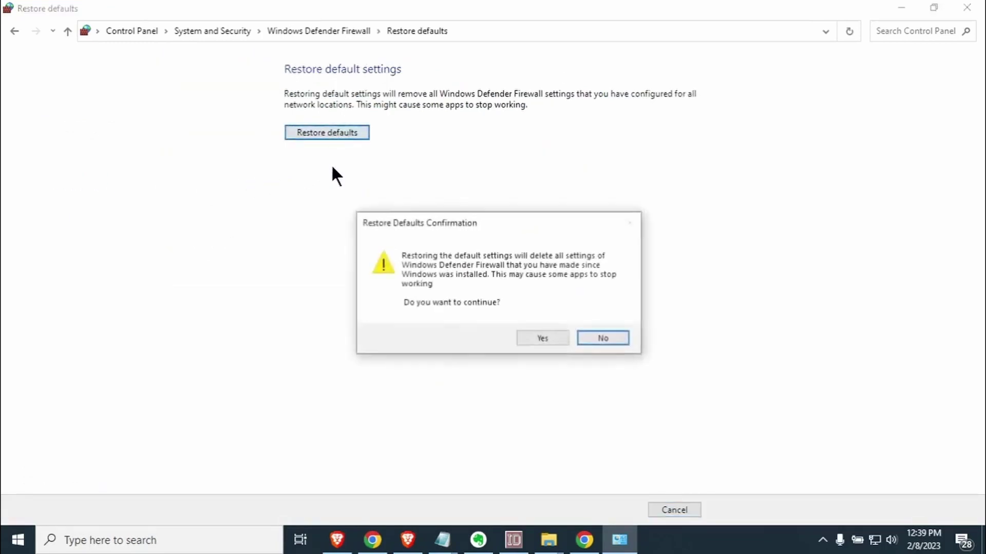
pyautogui.click(543, 340)
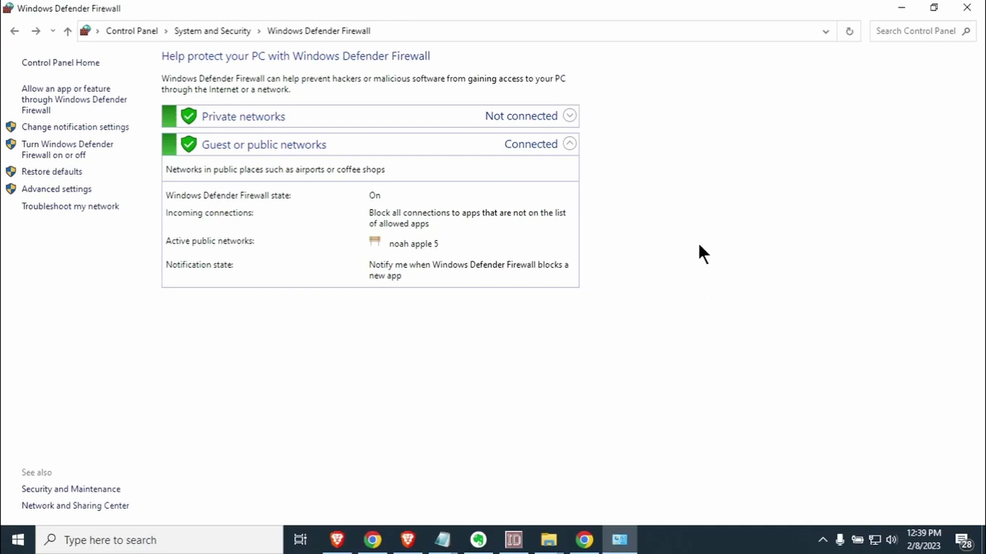
# - Copy the SpankOdds link from Notepad into Chrome's address bar to download SpankOdds (1).msi
pyautogui.click(968, 9)
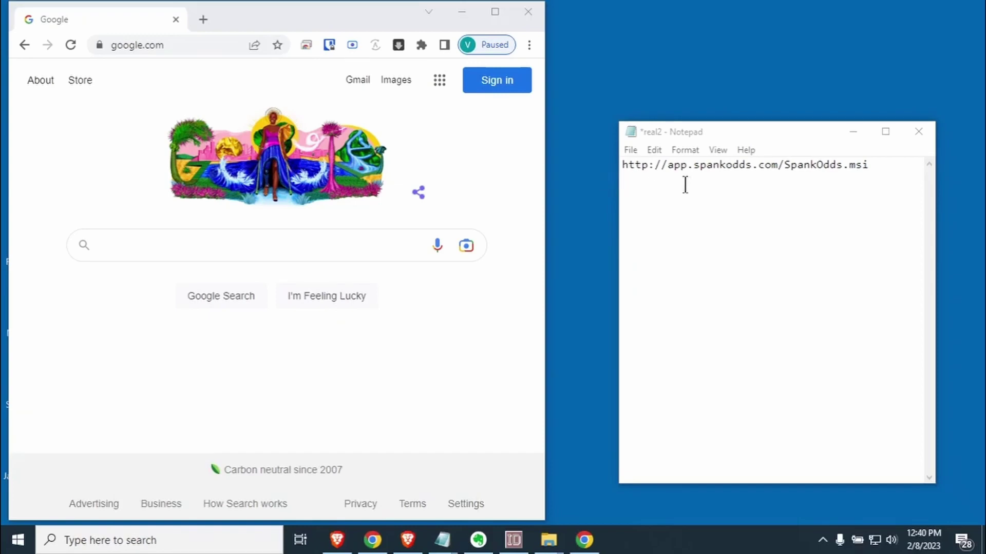
pyautogui.click(770, 203)
pyautogui.moveTo(895, 167); pyautogui.dragTo(614, 164)
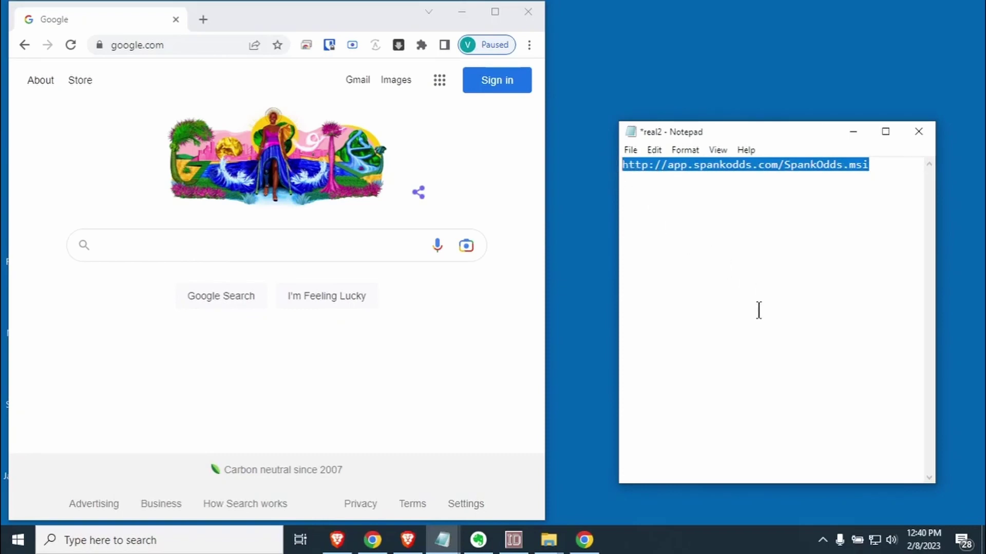
pyautogui.rightClick(774, 166)
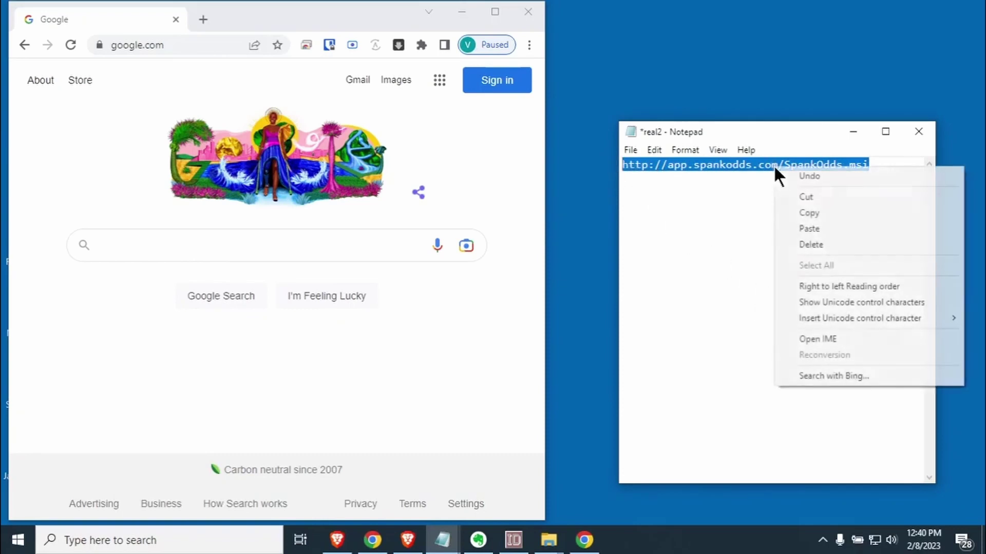
pyautogui.click(796, 213)
pyautogui.click(193, 46)
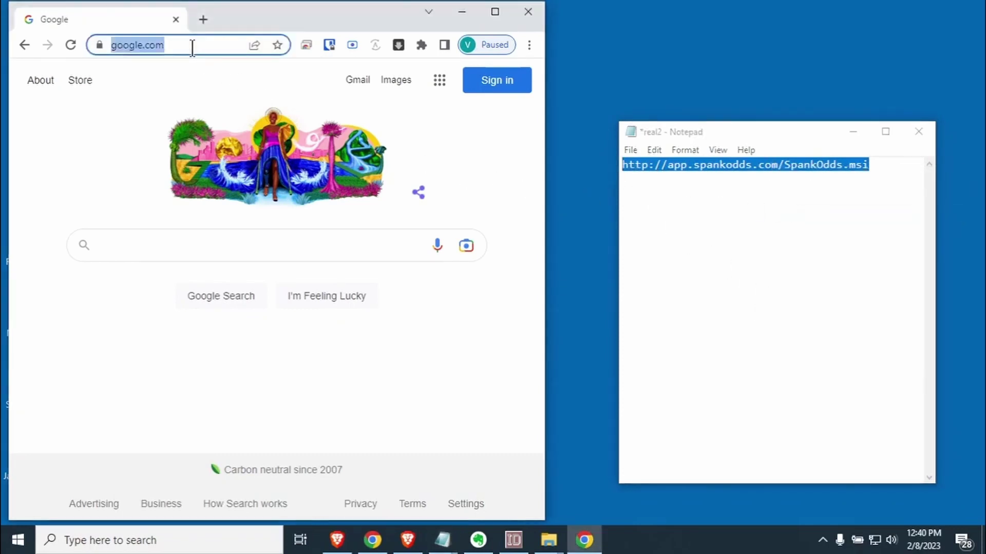
pyautogui.hotkey('ctrl', 'v')
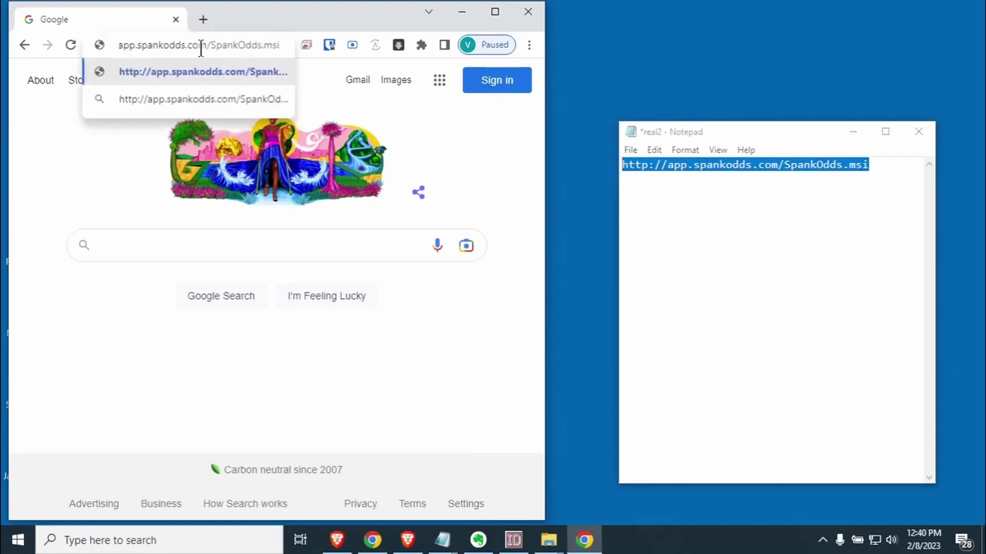
pyautogui.press('Return')
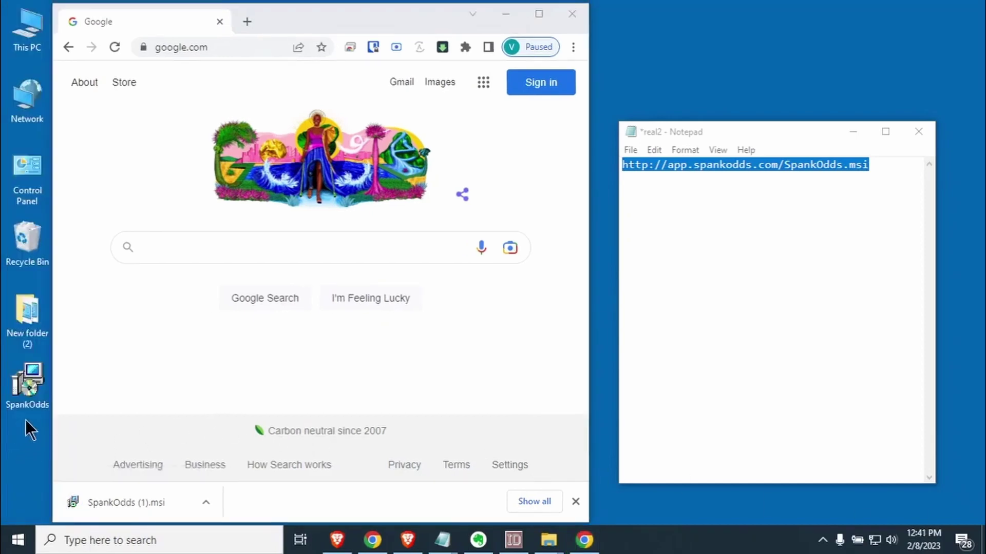
# - Run SpankOdds (1).msi and install it to the default folder, then finish the wizard
pyautogui.doubleClick(28, 384)
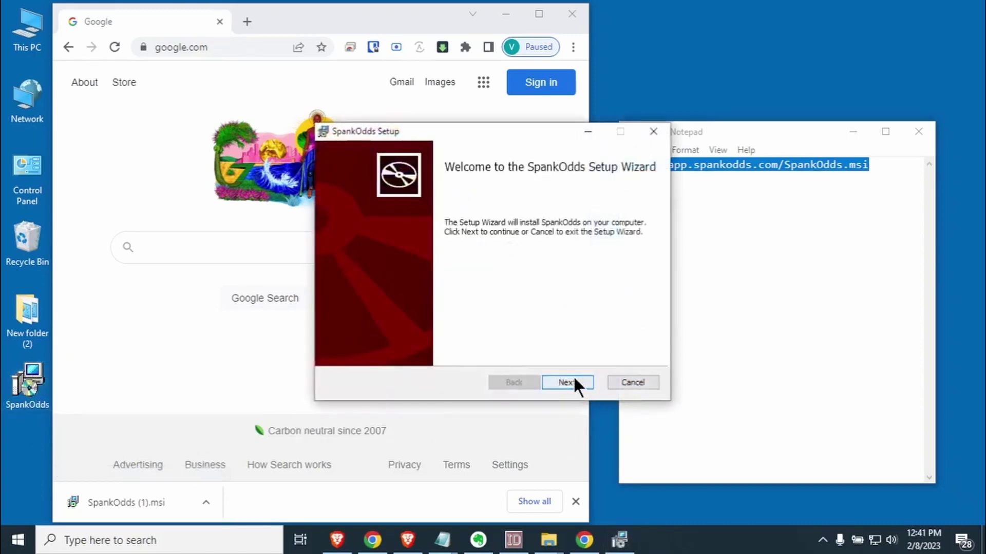
pyautogui.click(574, 383)
pyautogui.click(568, 383)
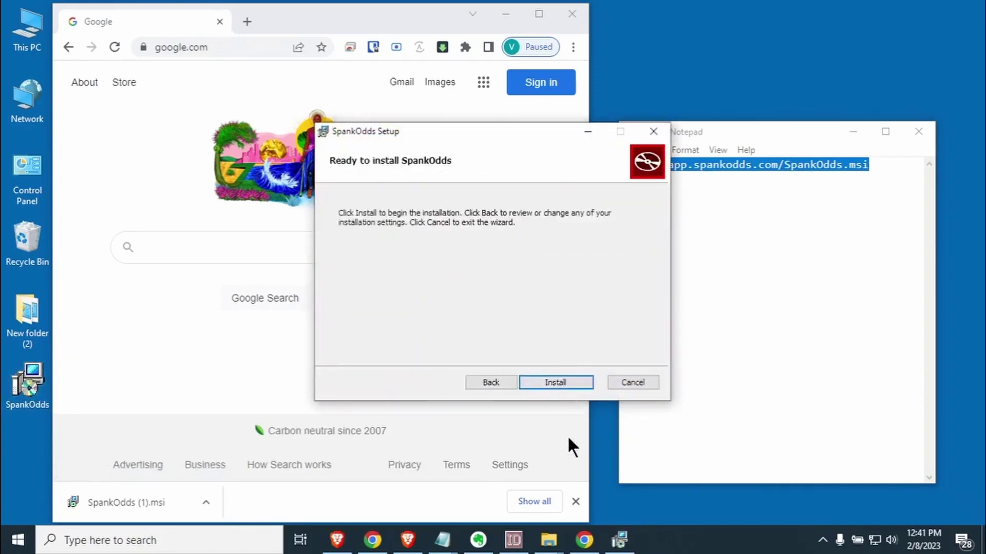
pyautogui.click(564, 386)
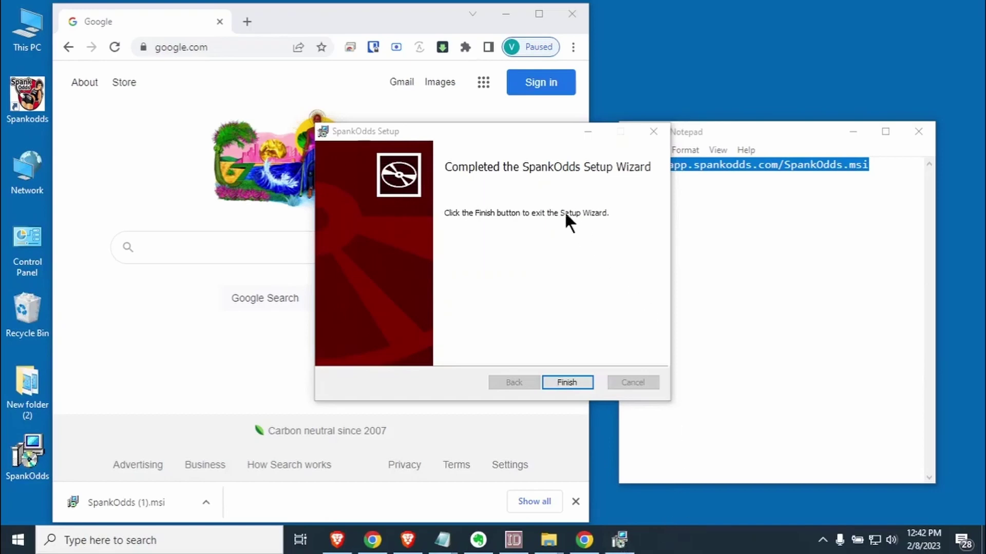
pyautogui.click(567, 382)
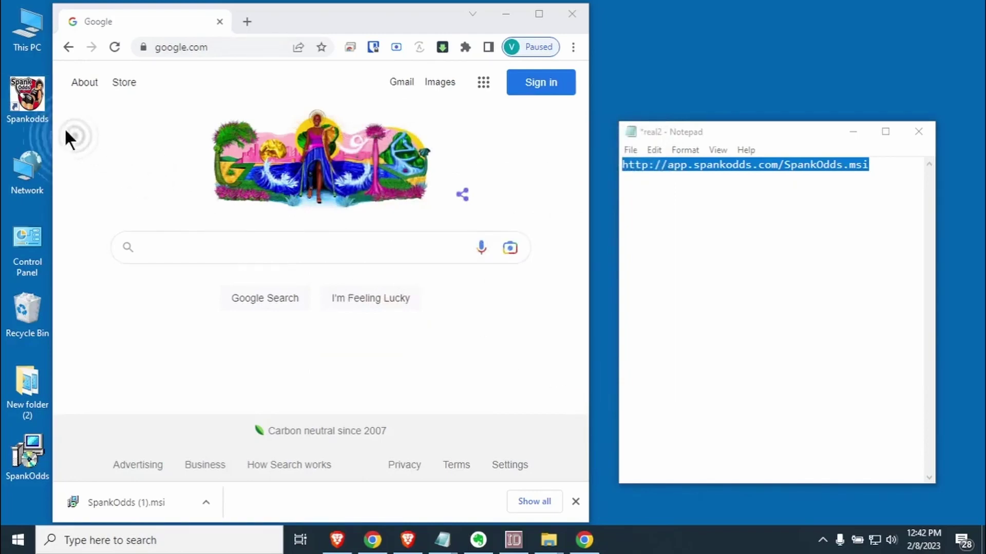
# - Launch SpankOdds from the new Spankodds desktop shortcut
pyautogui.doubleClick(34, 106)
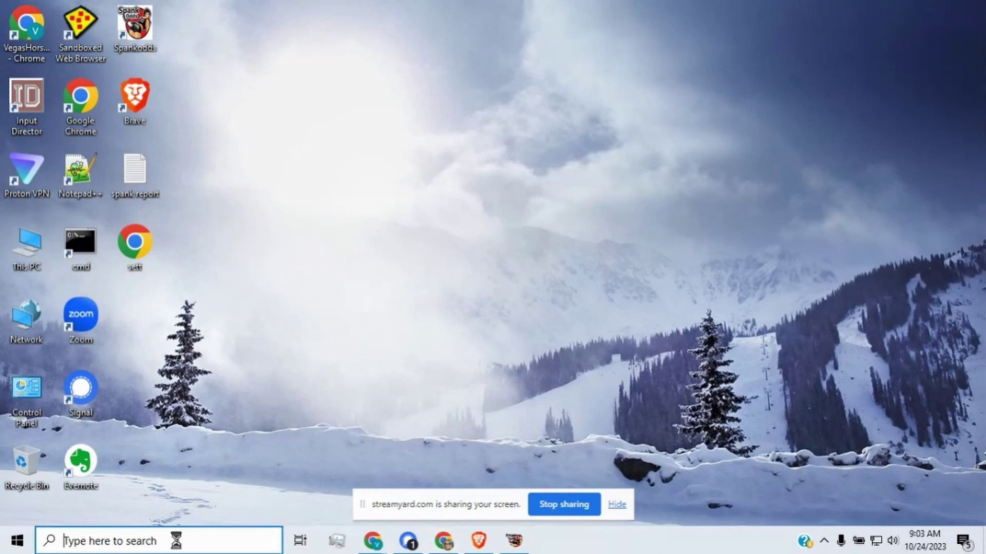
# - Search Windows for 'sleep' and open the Power & sleep settings
pyautogui.click(176, 541)
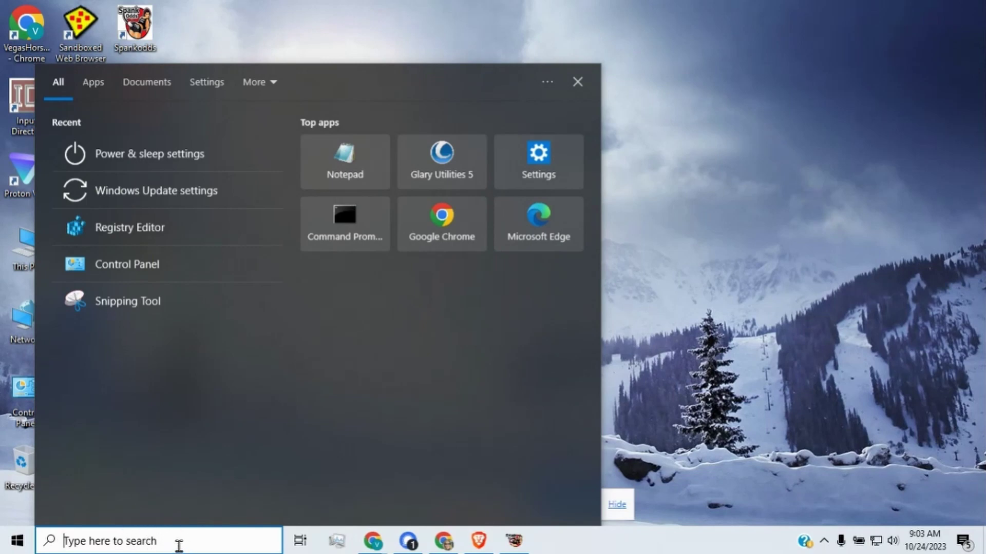
pyautogui.write('sleep')
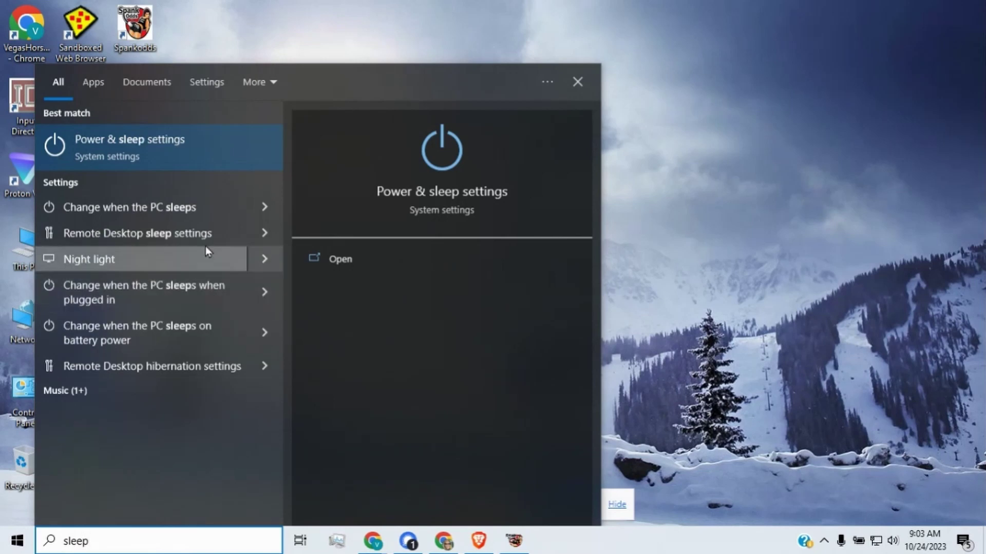
pyautogui.click(180, 153)
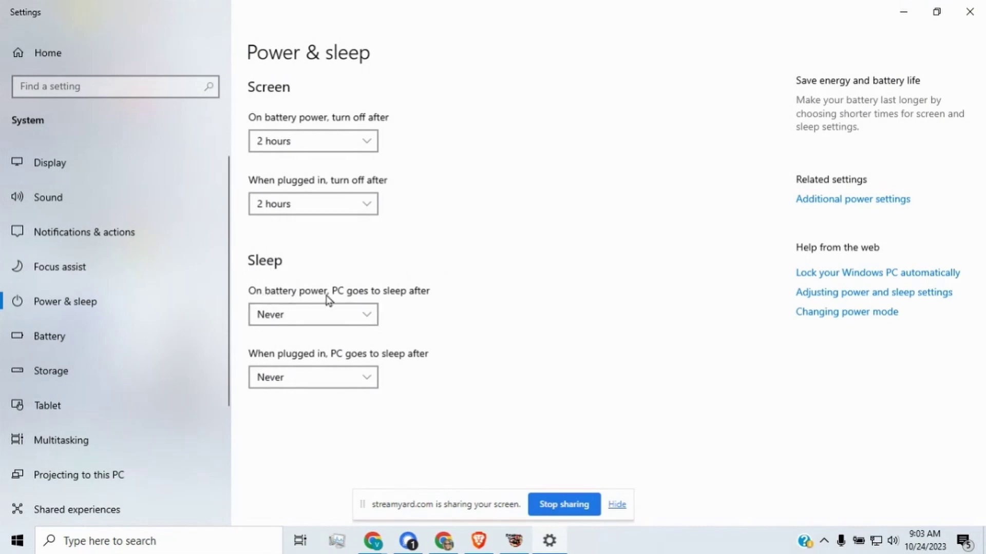
# - Set the On battery power sleep timeout to 20 minutes
pyautogui.click(367, 316)
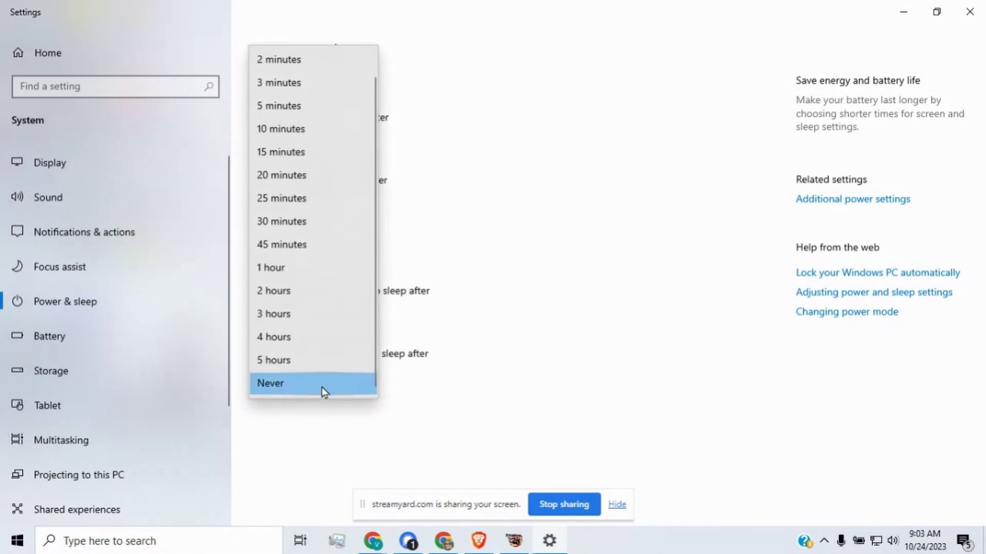
pyautogui.click(282, 392)
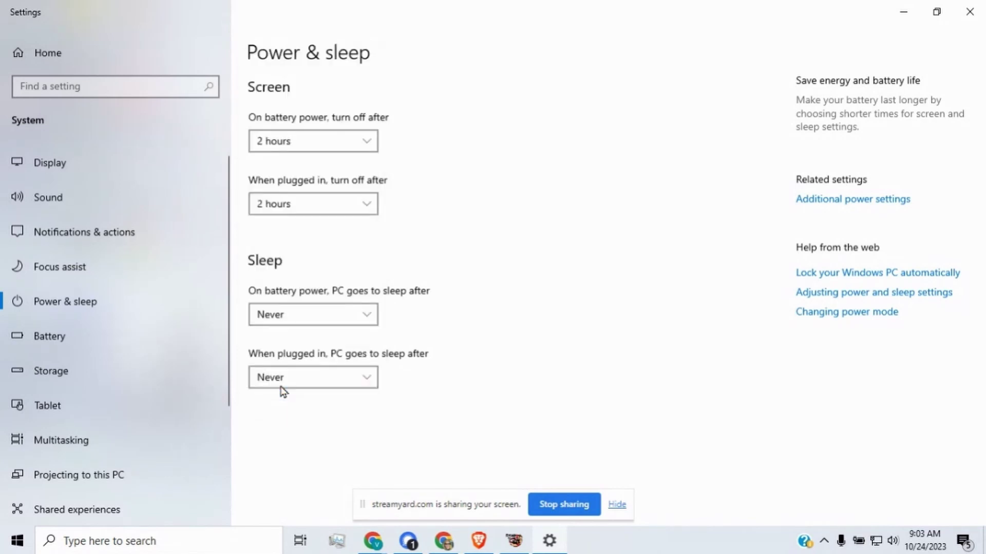
pyautogui.click(329, 323)
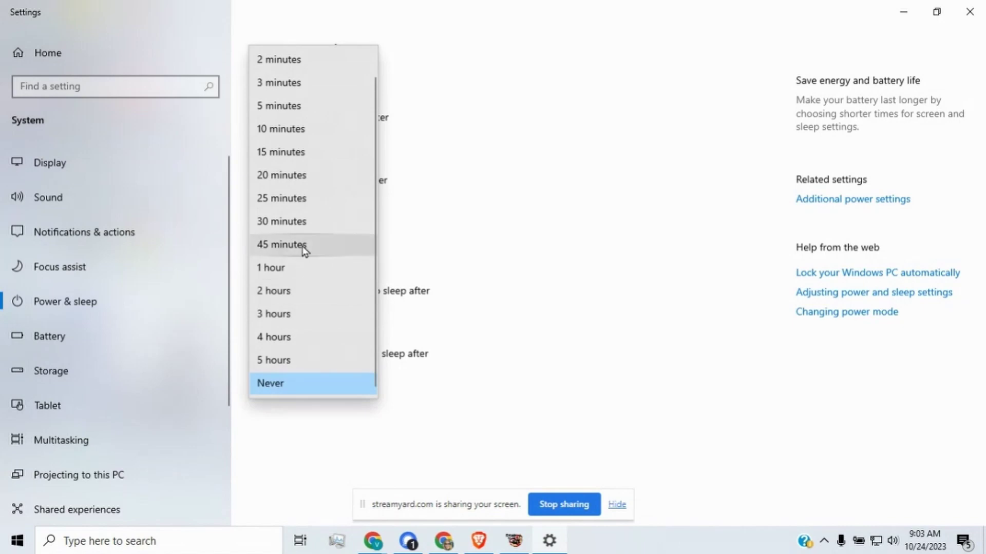
pyautogui.click(298, 180)
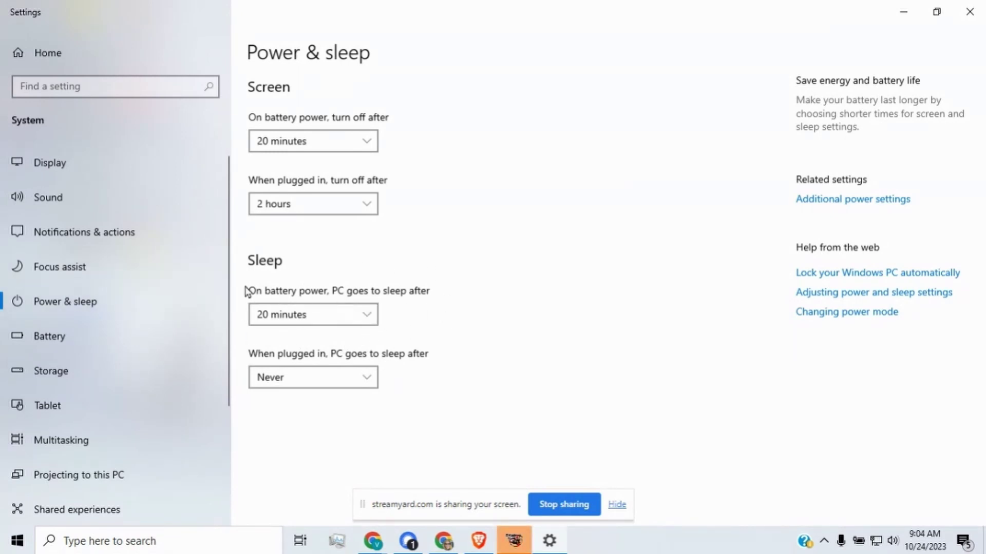
# - Choose Never in both the On battery power and Plugged in sleep dropdowns
pyautogui.click(373, 322)
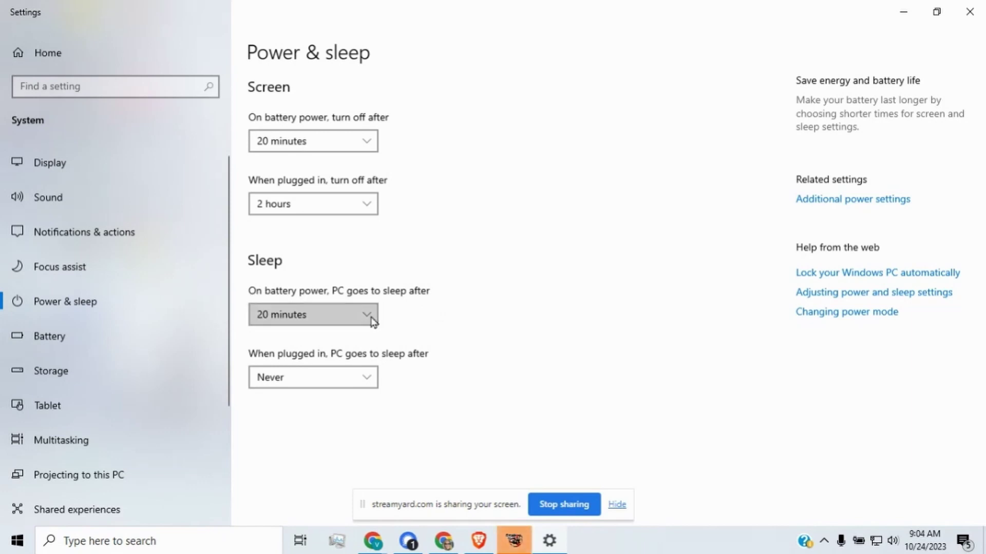
pyautogui.scroll(-1, 319, 462)
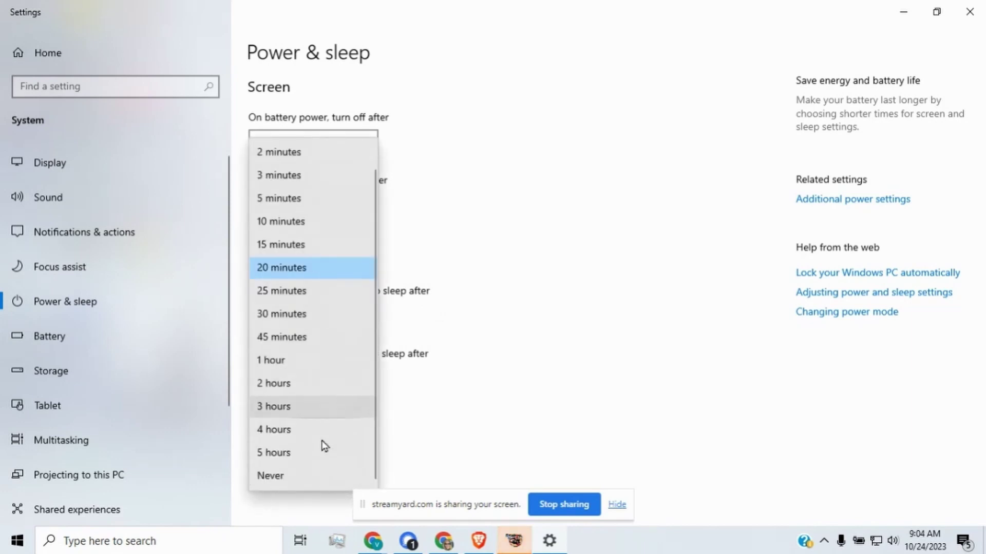
pyautogui.click(294, 479)
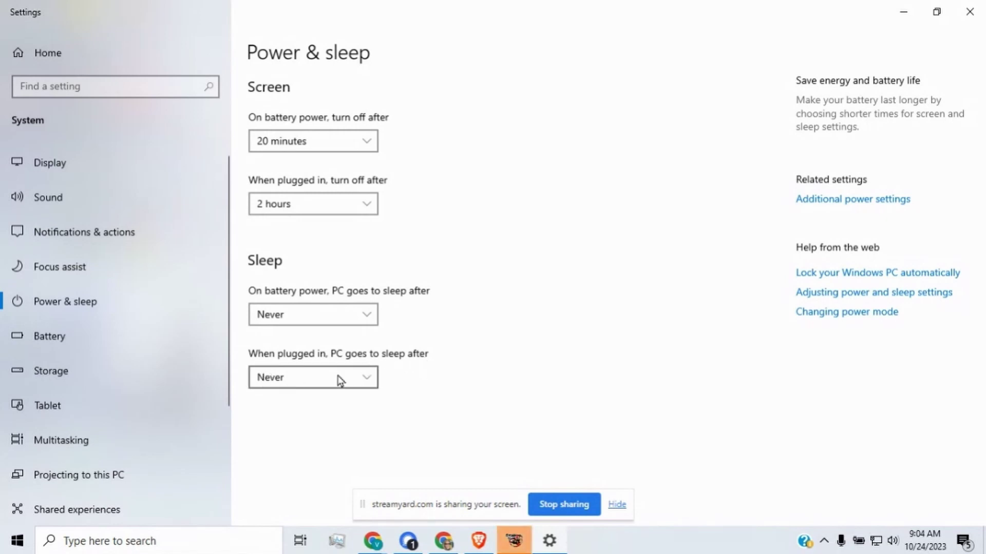
pyautogui.click(367, 378)
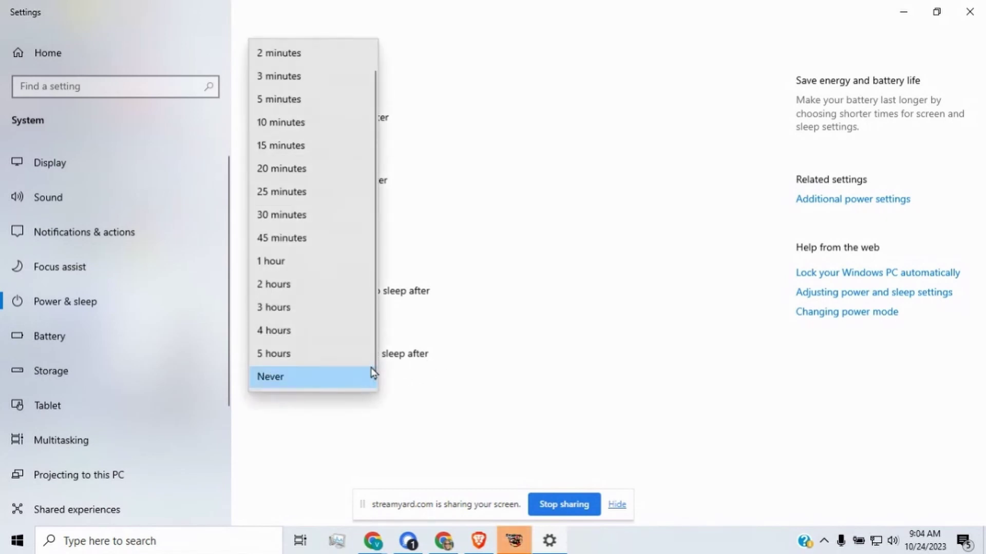
pyautogui.click(302, 382)
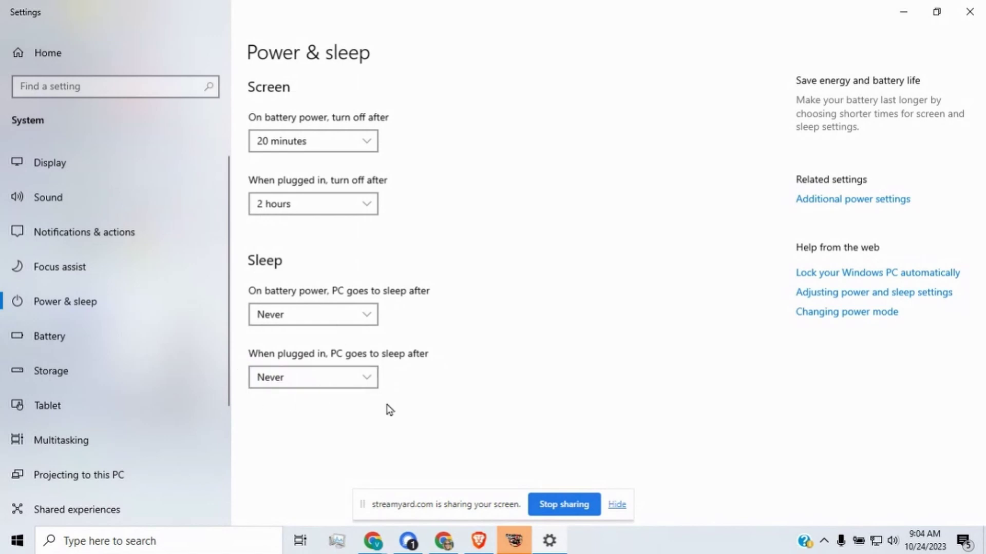